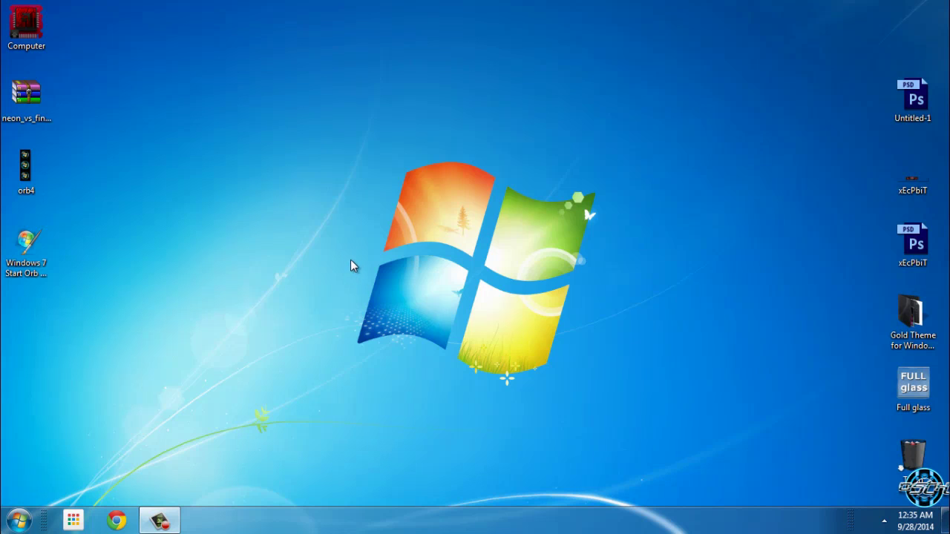
- Extract the neon vs archive into its own folder with WinRAR
{"action": "left_click", "coordinate": [37, 108]}
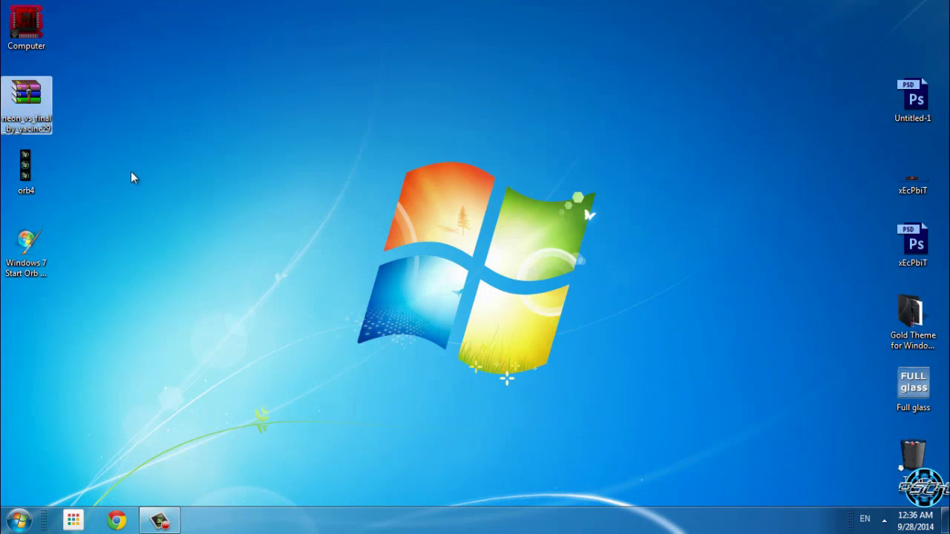
{"action": "right_click", "coordinate": [28, 116]}
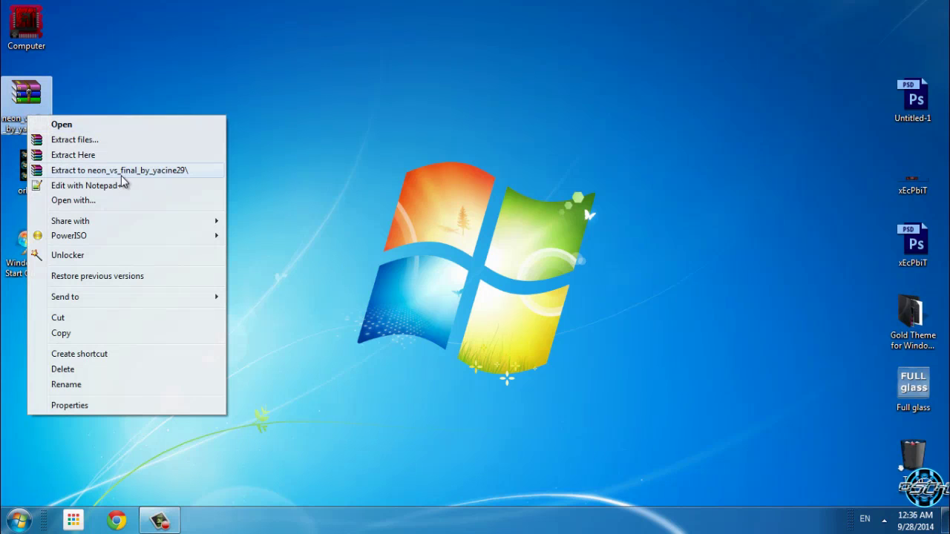
{"action": "left_click", "coordinate": [121, 173]}
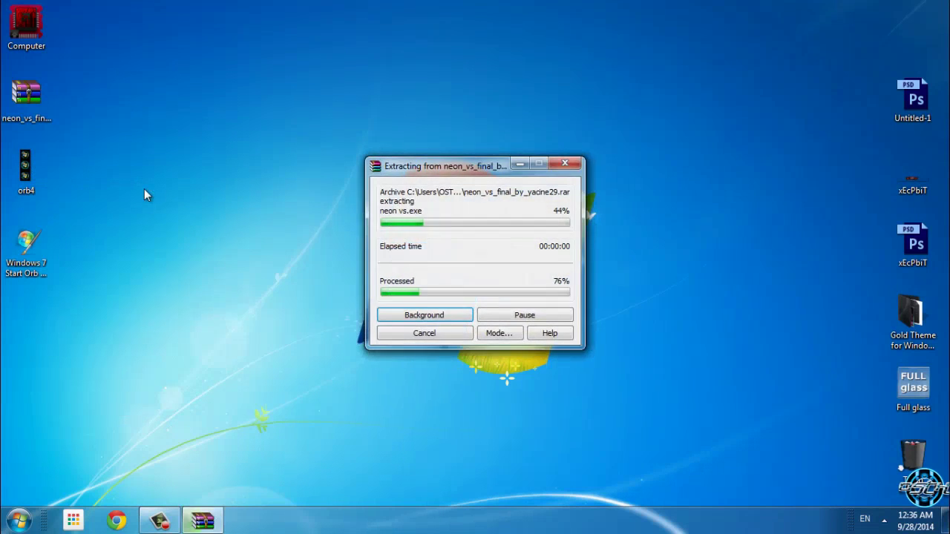
- Run neon vs from the extracted neon_vs_final_by_yacine29 folder past the warning, then close Explorer
{"action": "double_click", "coordinate": [24, 312]}
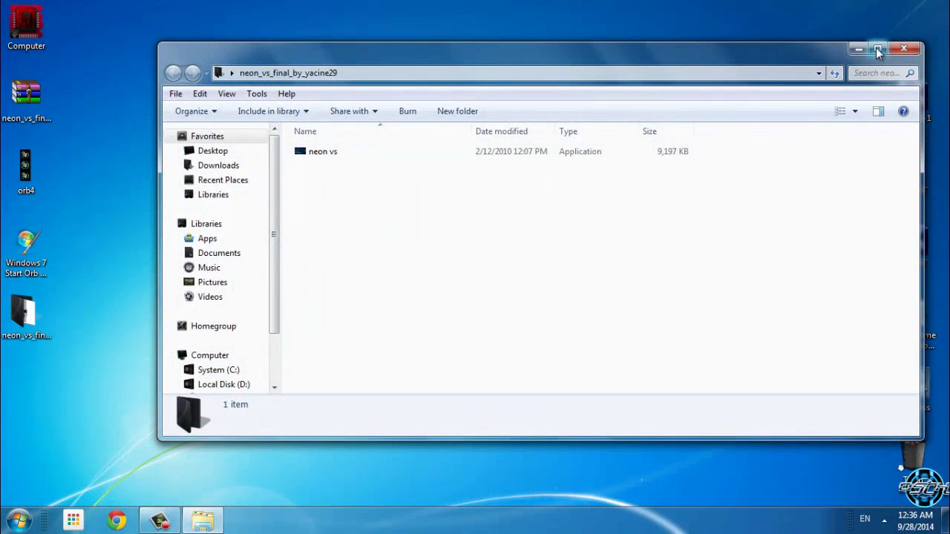
{"action": "left_click", "coordinate": [870, 50]}
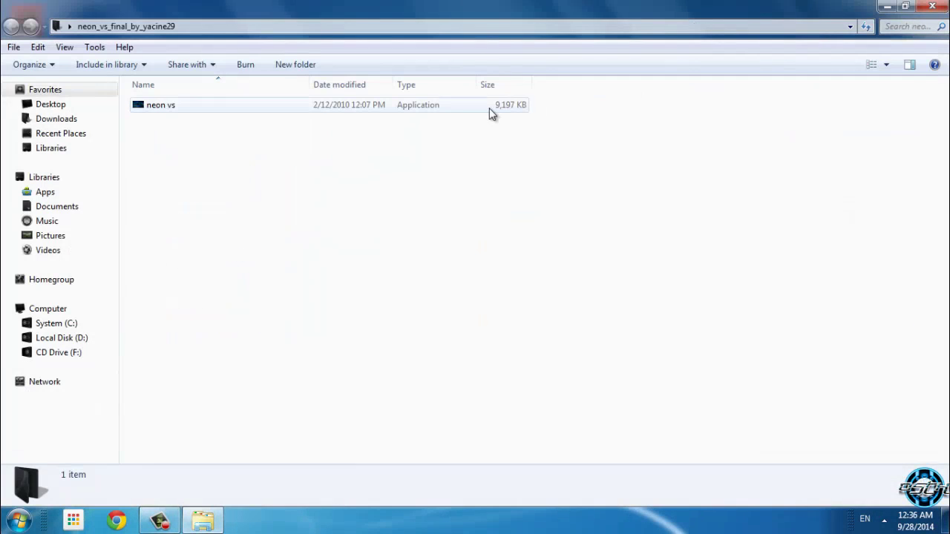
{"action": "double_click", "coordinate": [453, 107]}
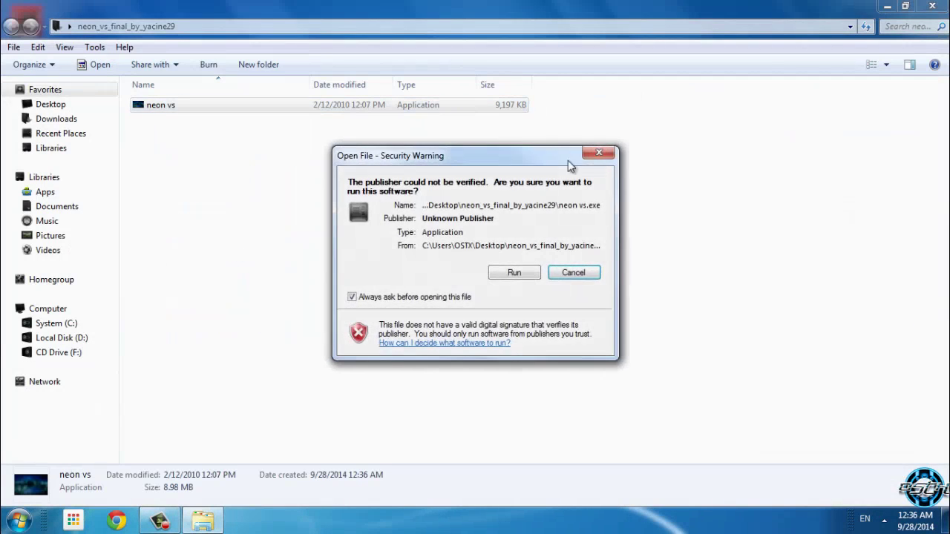
{"action": "left_click", "coordinate": [531, 274]}
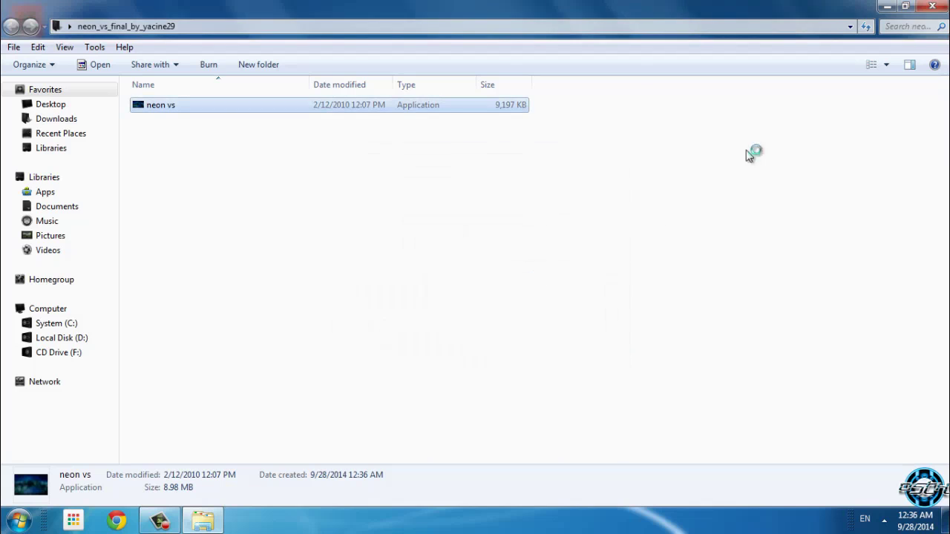
{"action": "left_click", "coordinate": [932, 6]}
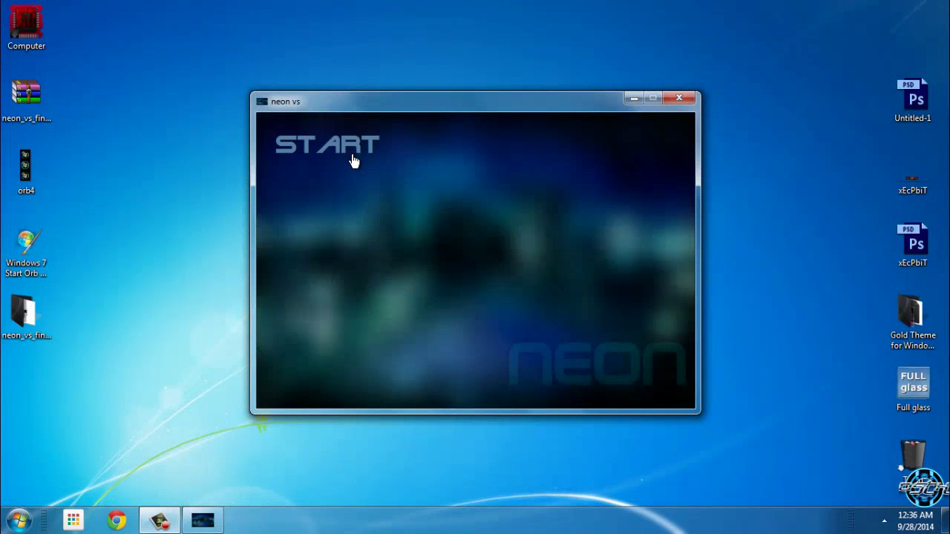
- Install Neon VS into C:\Windows\Resources\Themes, dismiss the cannot-find-neon error, and minimize the installer
{"action": "left_click", "coordinate": [344, 151]}
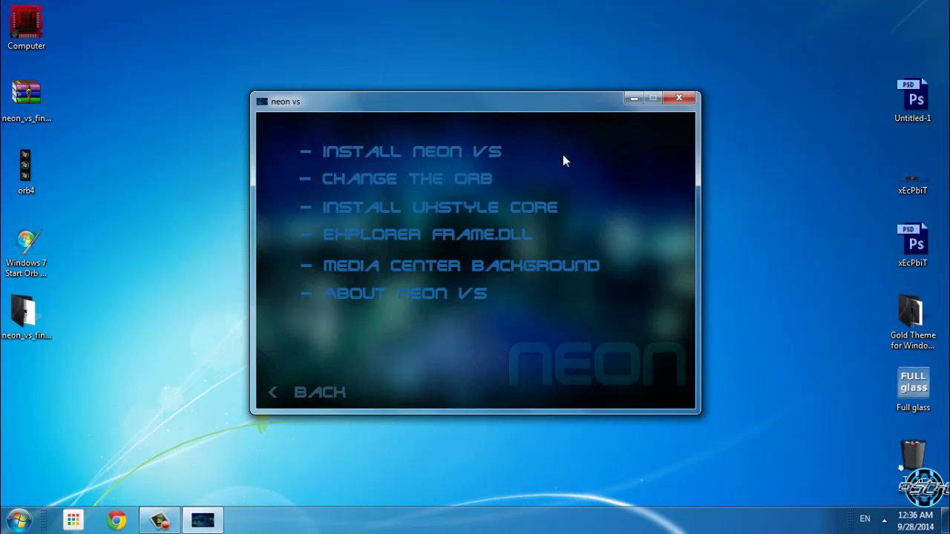
{"action": "left_click", "coordinate": [498, 154]}
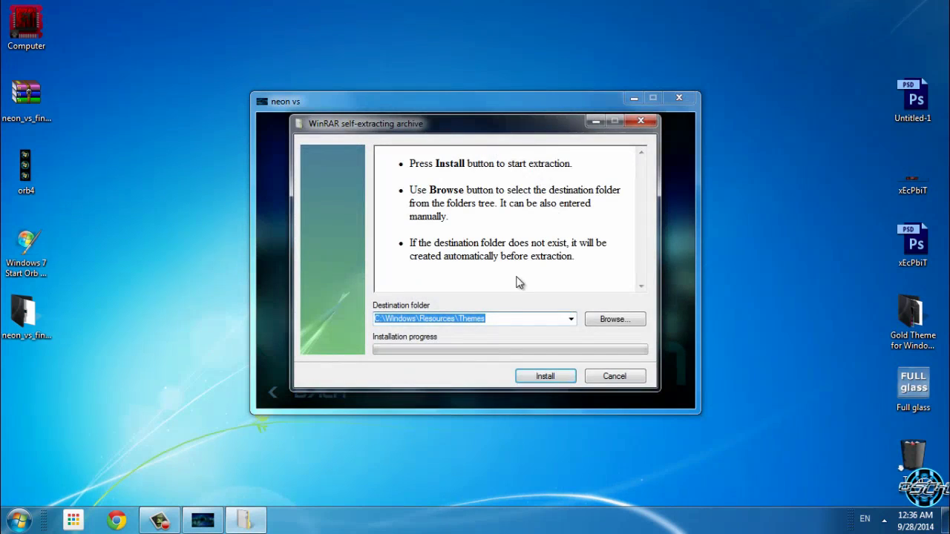
{"action": "left_click", "coordinate": [501, 319]}
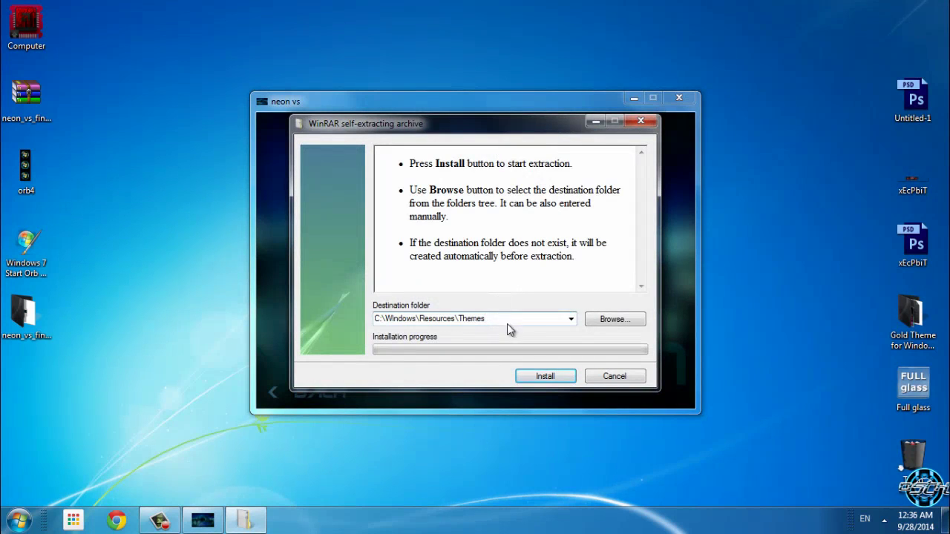
{"action": "left_click", "coordinate": [543, 378]}
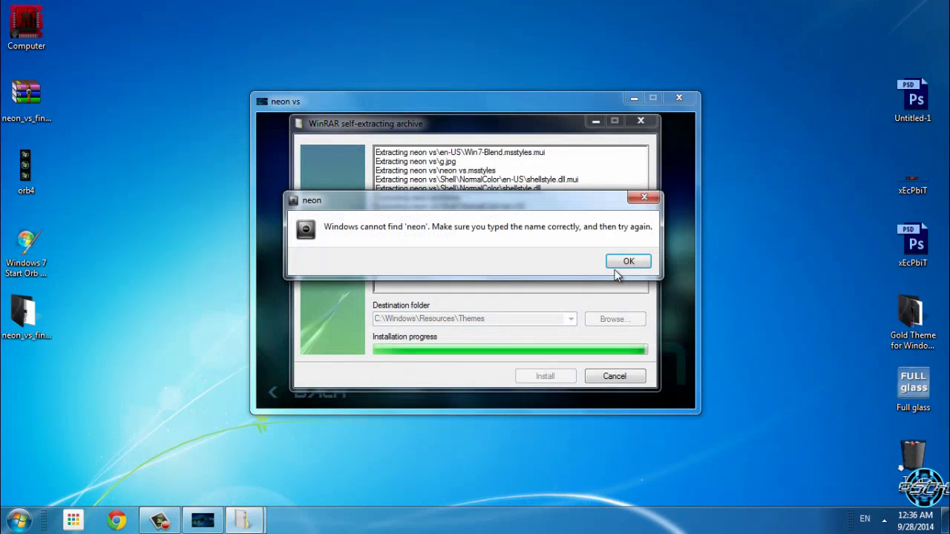
{"action": "left_click", "coordinate": [627, 262]}
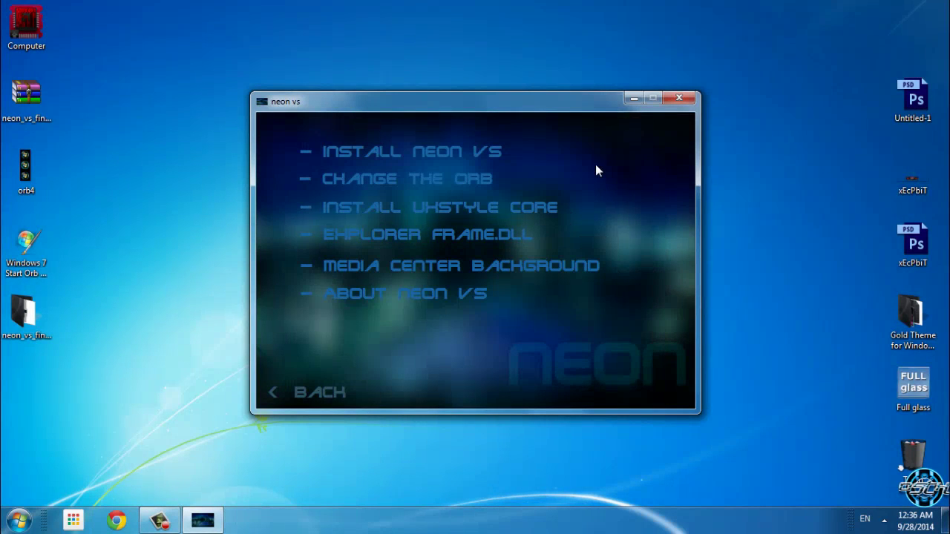
{"action": "left_click_drag", "start_coordinate": [626, 98], "coordinate": [575, 89]}
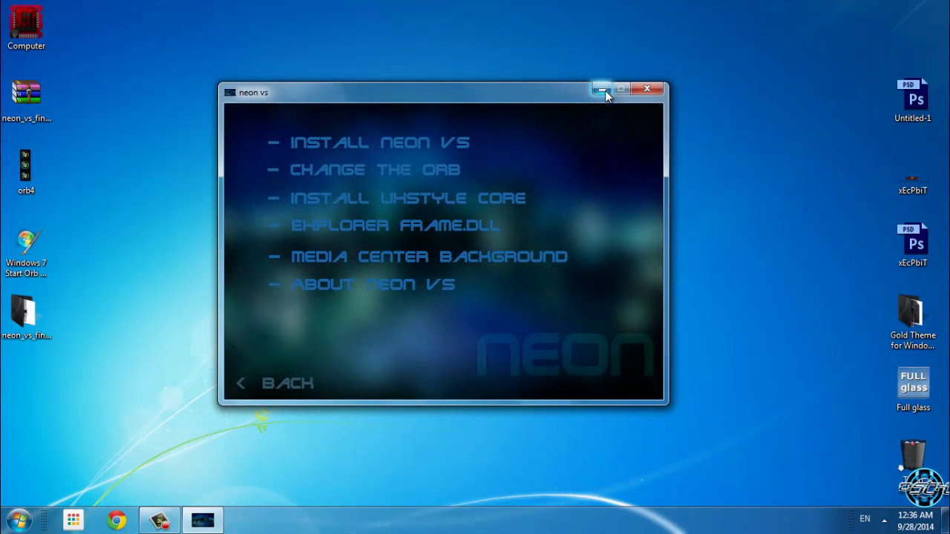
{"action": "left_click", "coordinate": [602, 90]}
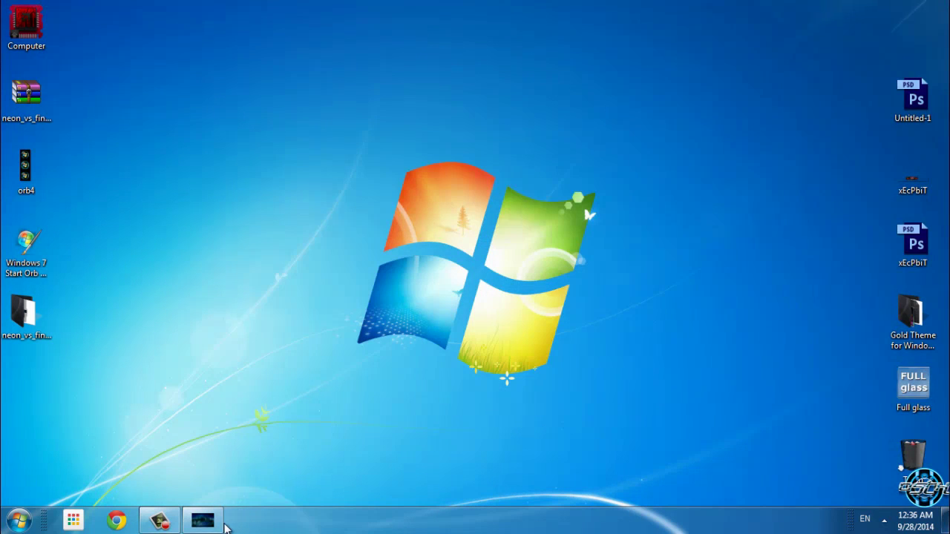
- Apply the neon vs theme from Personalization's Installed Themes, giving the dark blue Neon wallpaper
{"action": "left_click", "coordinate": [215, 520]}
{"action": "left_click", "coordinate": [598, 89]}
{"action": "right_click", "coordinate": [365, 352]}
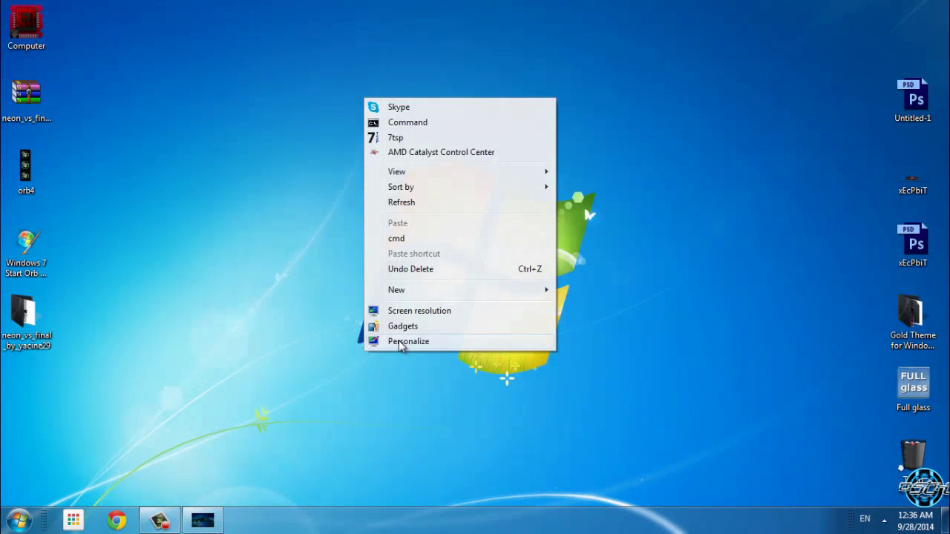
{"action": "left_click", "coordinate": [439, 342]}
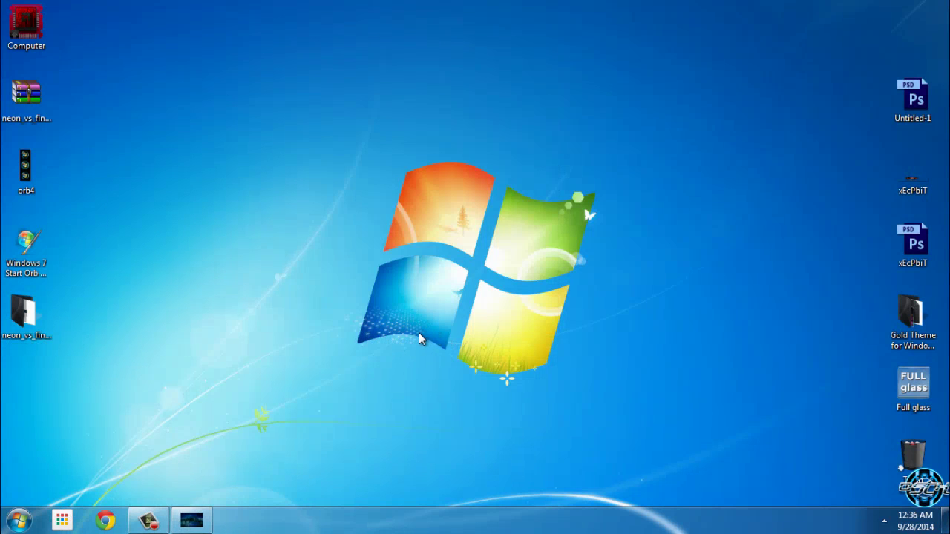
{"action": "scroll", "coordinate": [709, 387], "scroll_direction": "down", "scroll_amount": 5}
{"action": "scroll", "coordinate": [708, 387], "scroll_direction": "down", "scroll_amount": 3}
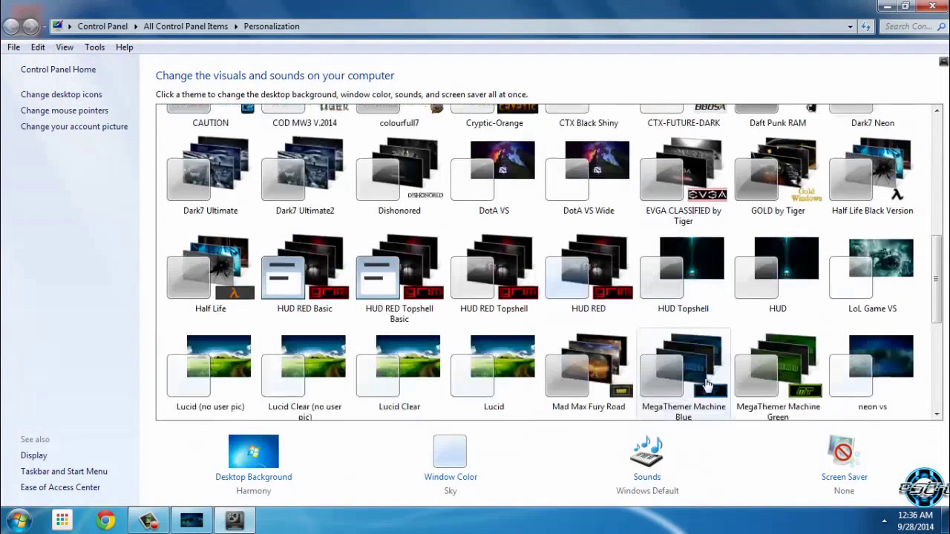
{"action": "left_click", "coordinate": [894, 310]}
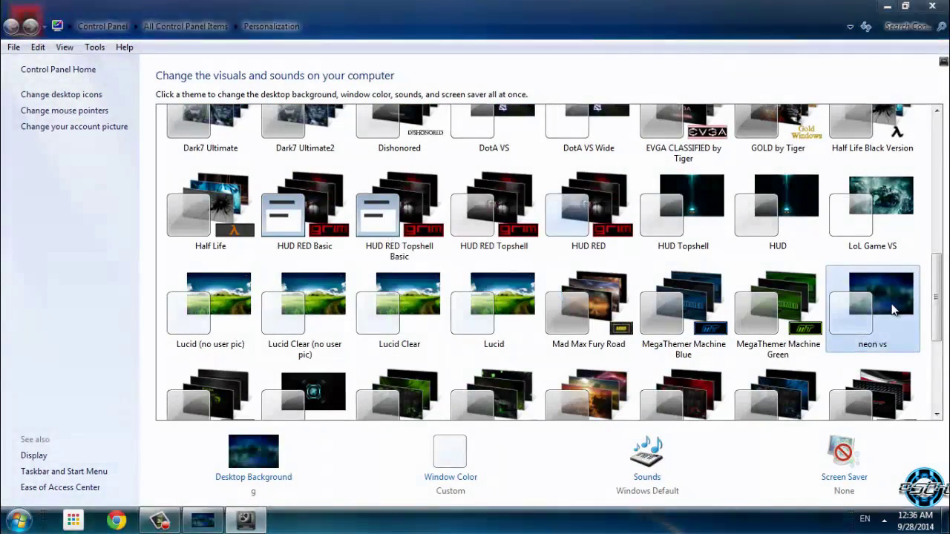
{"action": "left_click", "coordinate": [932, 6]}
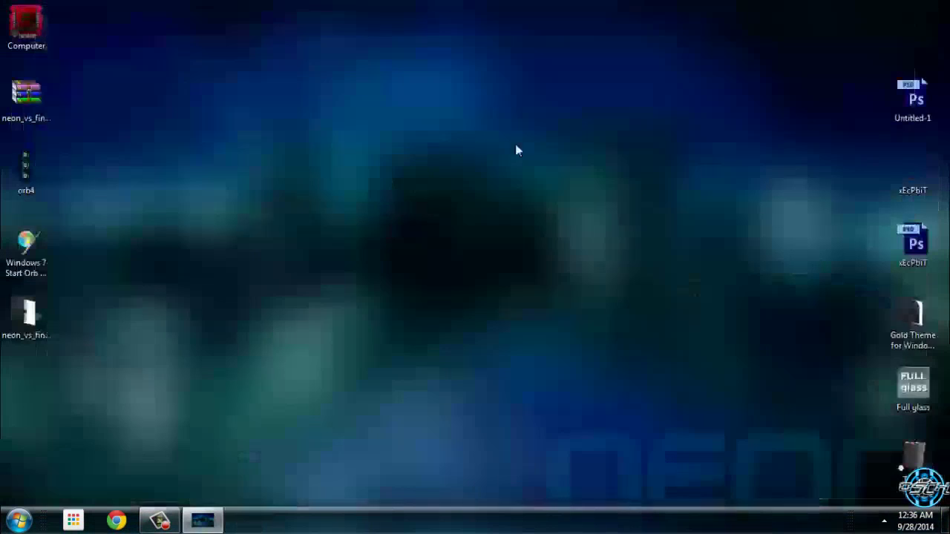
- Refresh the desktop and open the Neon VS orb package, orb.rar, in WinRAR
{"action": "right_click", "coordinate": [208, 221]}
{"action": "left_click", "coordinate": [265, 331]}
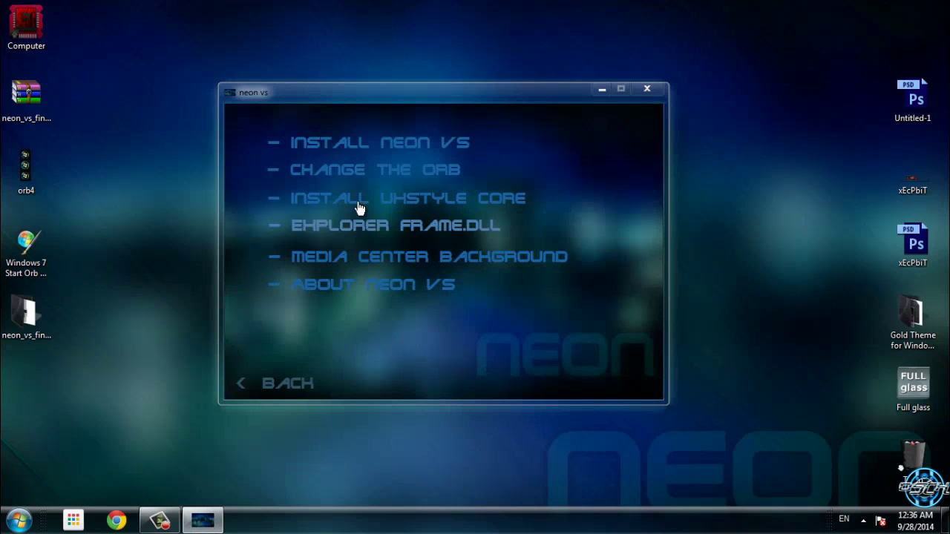
{"action": "left_click_drag", "start_coordinate": [394, 94], "coordinate": [421, 72]}
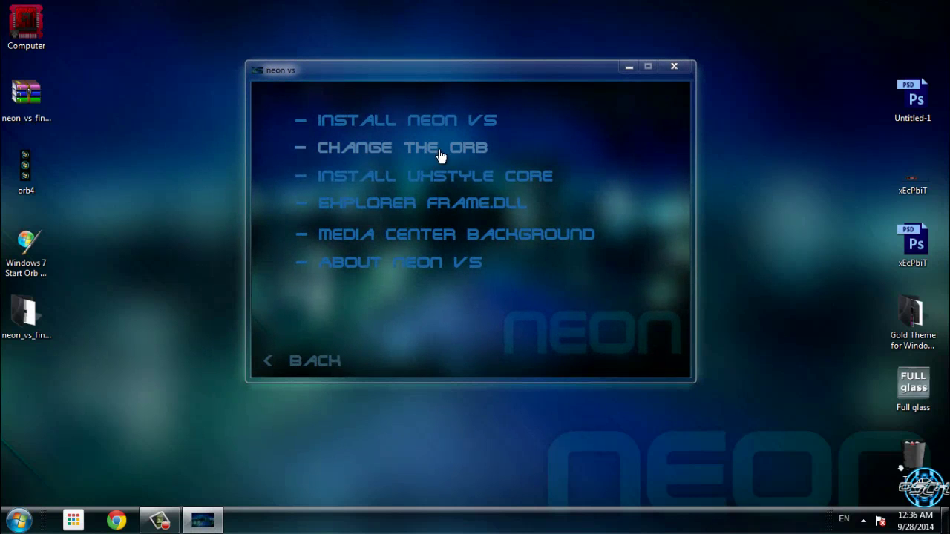
{"action": "left_click", "coordinate": [390, 148]}
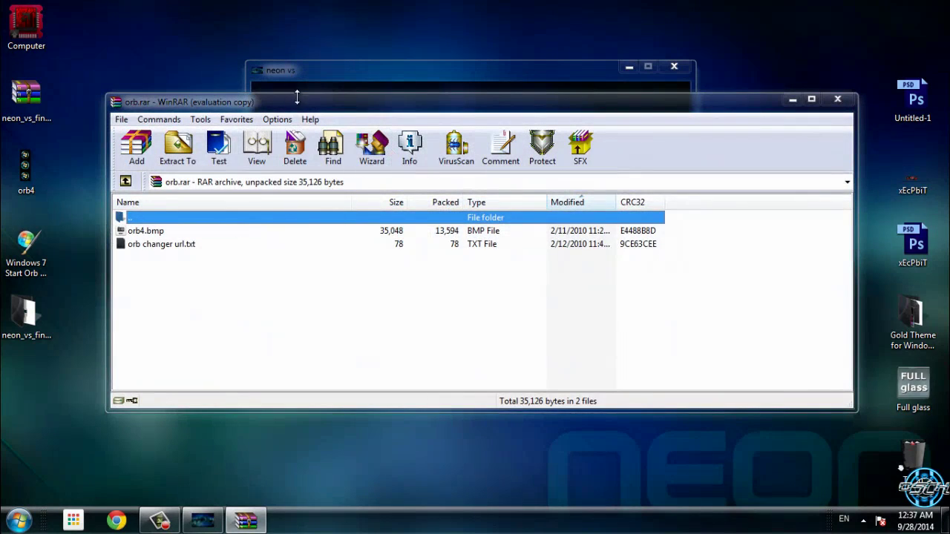
- Copy orb4.bmp from orb.rar onto the desktop and open orb changer url.txt
{"action": "left_click_drag", "start_coordinate": [297, 97], "coordinate": [335, 97]}
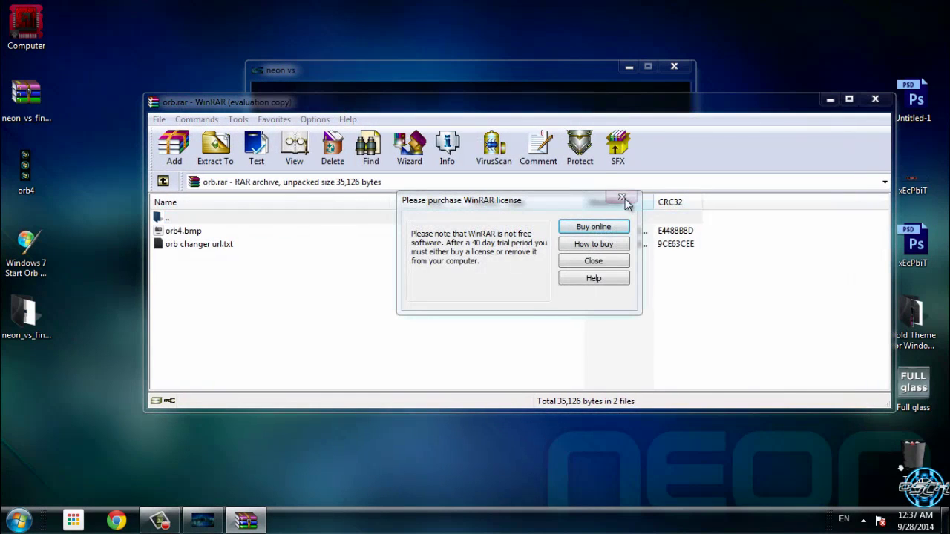
{"action": "left_click", "coordinate": [622, 199]}
{"action": "left_click_drag", "start_coordinate": [593, 106], "coordinate": [642, 86]}
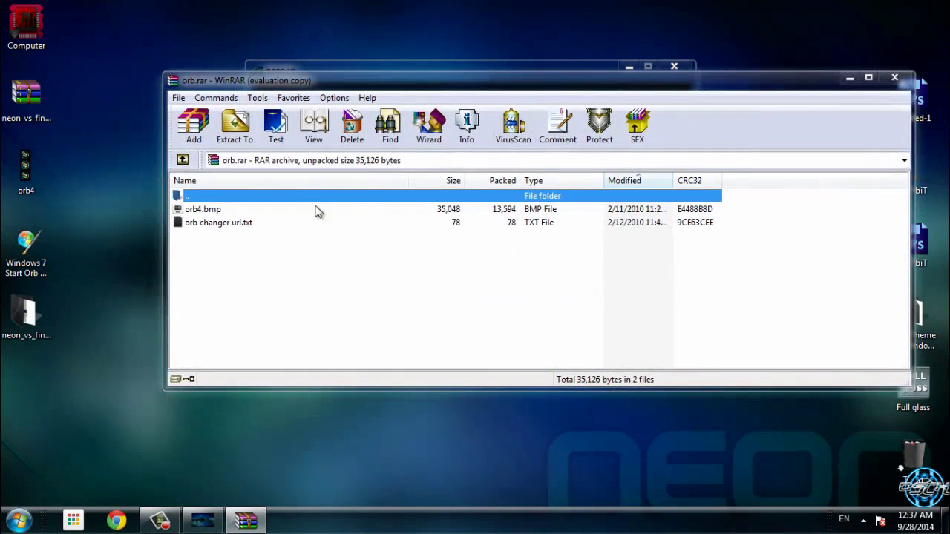
{"action": "left_click_drag", "start_coordinate": [427, 87], "coordinate": [449, 103]}
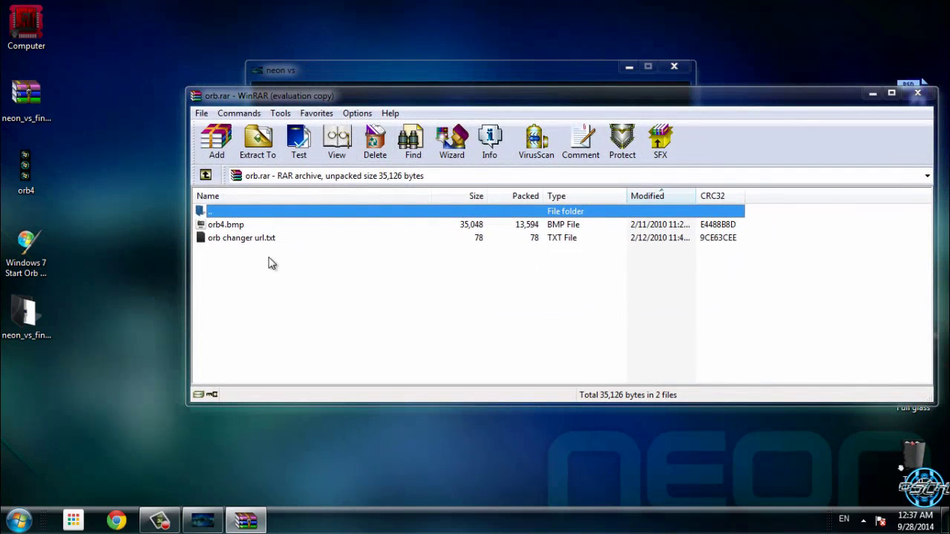
{"action": "left_click", "coordinate": [234, 226]}
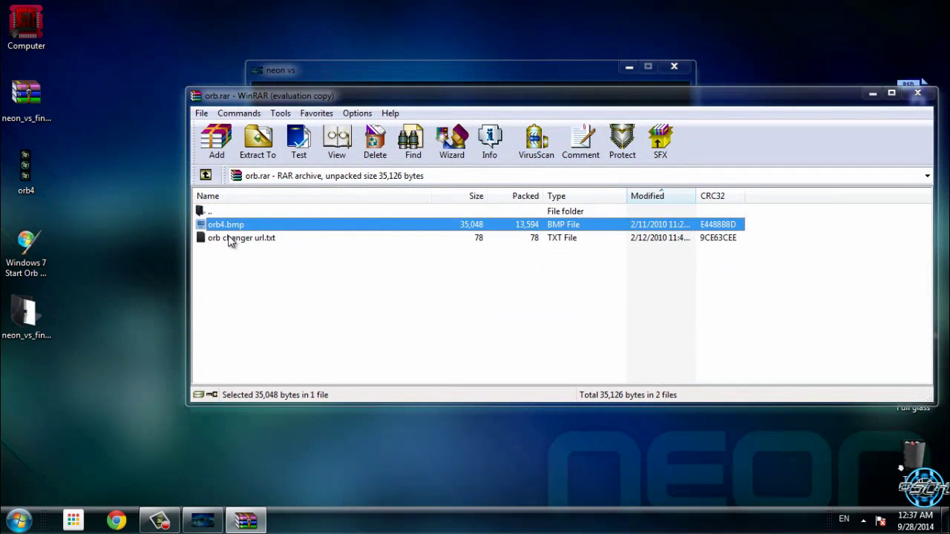
{"action": "mouse_move", "coordinate": [244, 230]}
{"action": "left_mouse_down"}
{"action": "mouse_move", "coordinate": [146, 230]}
{"action": "mouse_move", "coordinate": [206, 220]}
{"action": "mouse_move", "coordinate": [230, 233]}
{"action": "left_mouse_up"}
{"action": "left_click", "coordinate": [252, 244]}
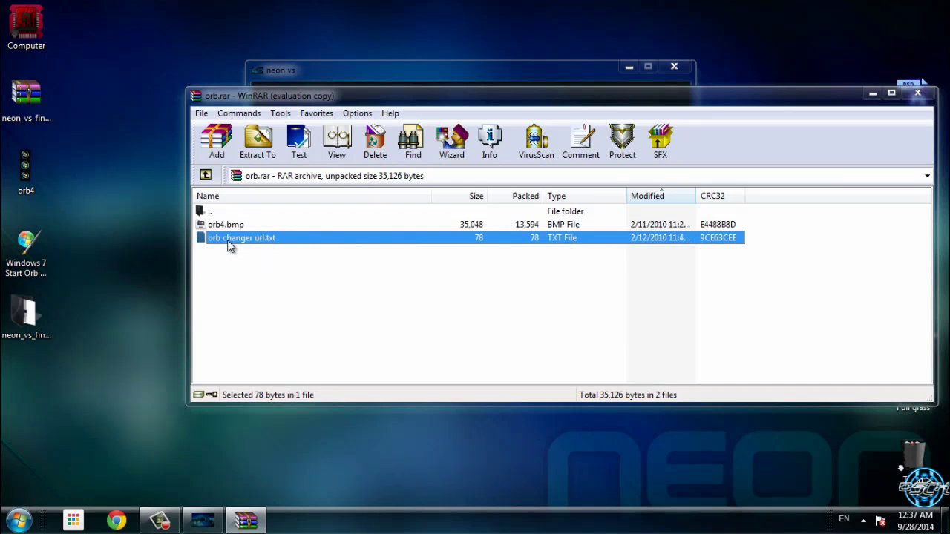
{"action": "double_click", "coordinate": [229, 243]}
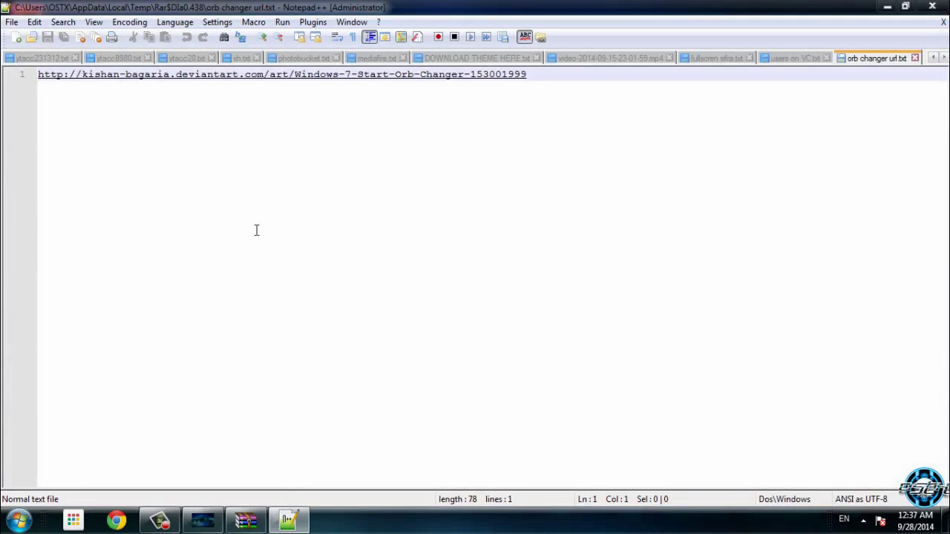
- Read the Start Orb Changer download link maximized in Notepad++, then close the note
{"action": "left_click_drag", "start_coordinate": [210, 6], "coordinate": [244, 40]}
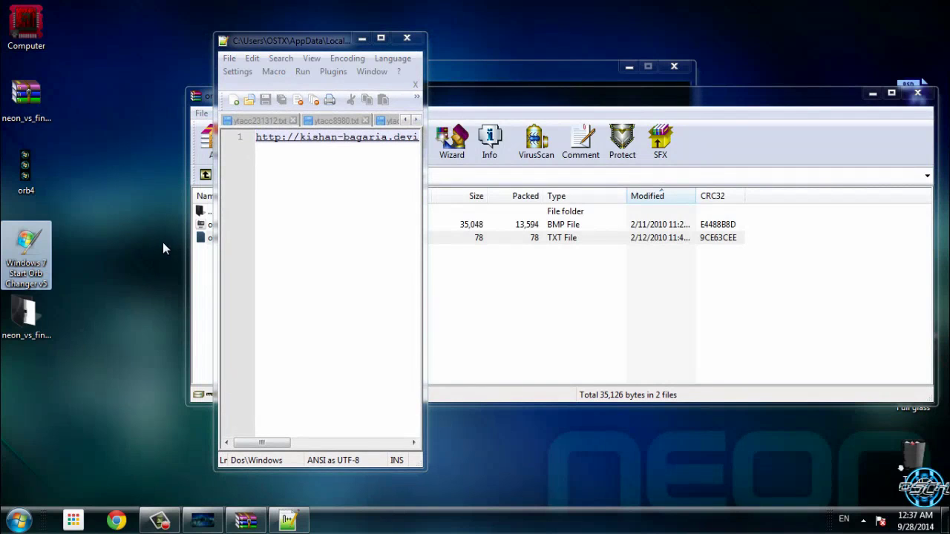
{"action": "left_click", "coordinate": [382, 39]}
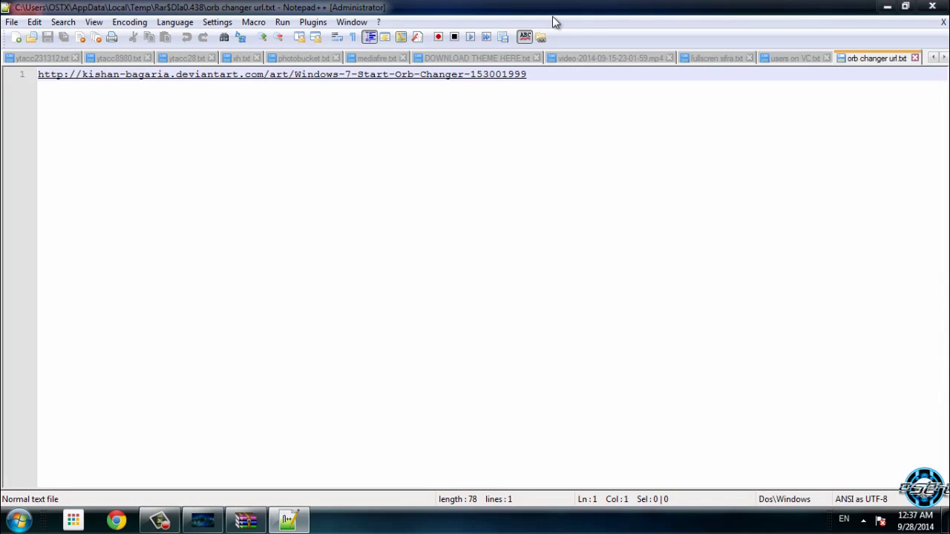
{"action": "left_click", "coordinate": [932, 6]}
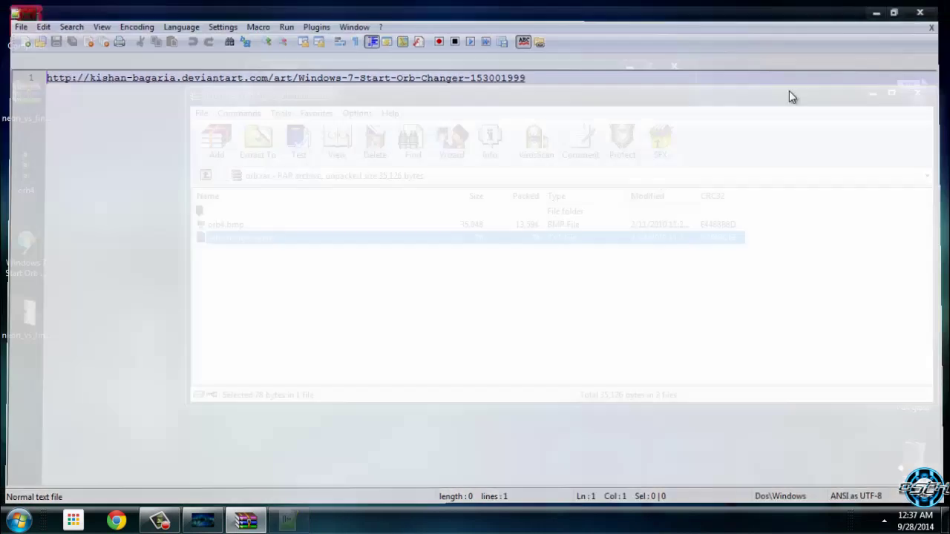
- Close WinRAR and the neon vs menu, then launch Windows 7 Start Orb Changer v5
{"action": "left_click", "coordinate": [917, 92]}
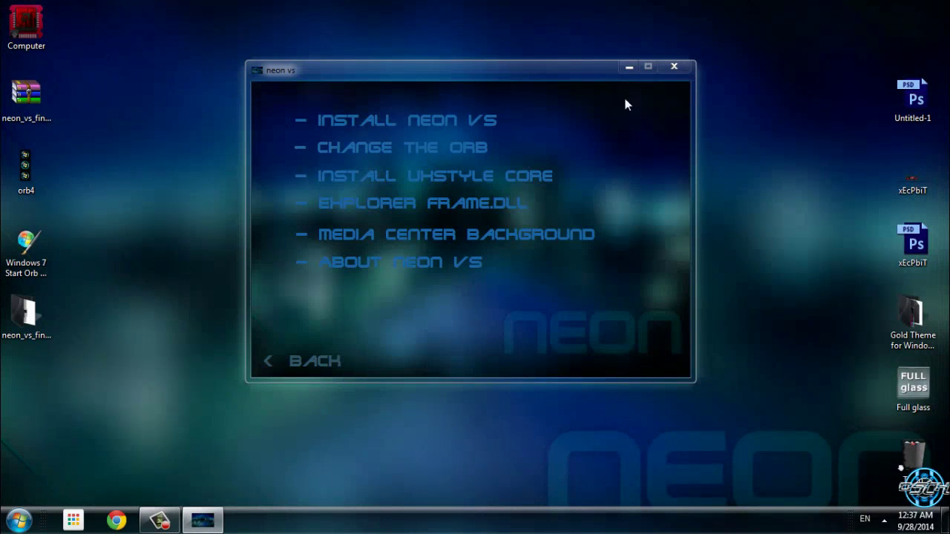
{"action": "left_click", "coordinate": [676, 69]}
{"action": "double_click", "coordinate": [33, 273]}
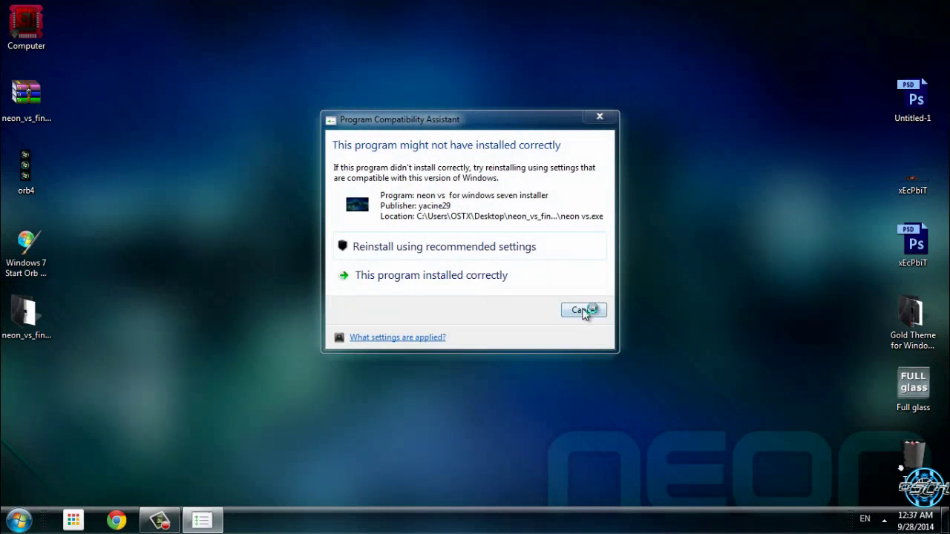
{"action": "left_click", "coordinate": [586, 310]}
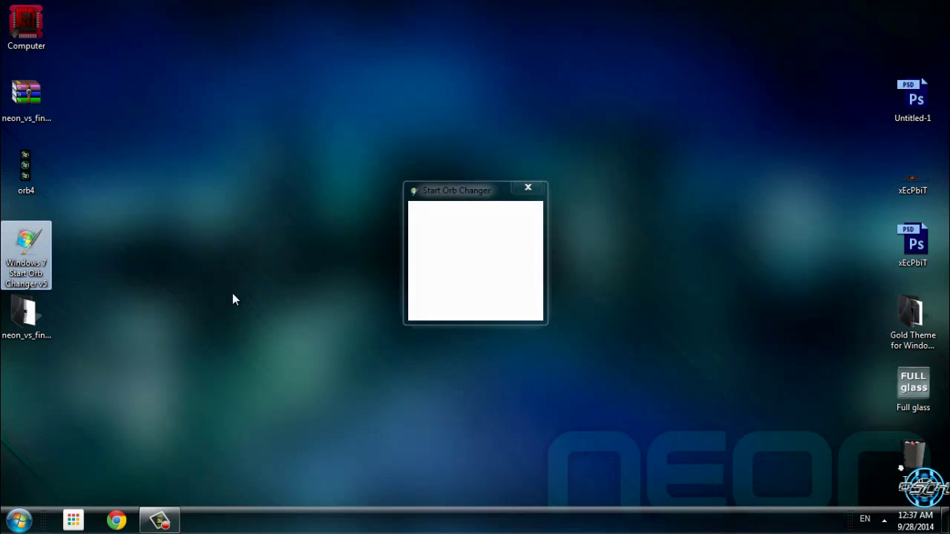
- Change the start orb to orb4 from the Desktop, confirm success, and close Start Orb Changer
{"action": "left_click", "coordinate": [449, 271]}
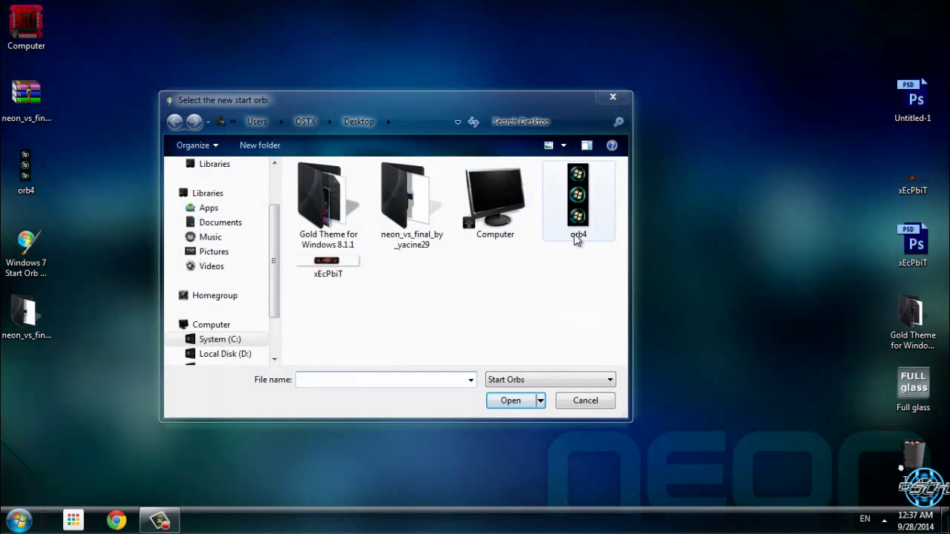
{"action": "left_click", "coordinate": [605, 222]}
{"action": "left_click", "coordinate": [511, 400]}
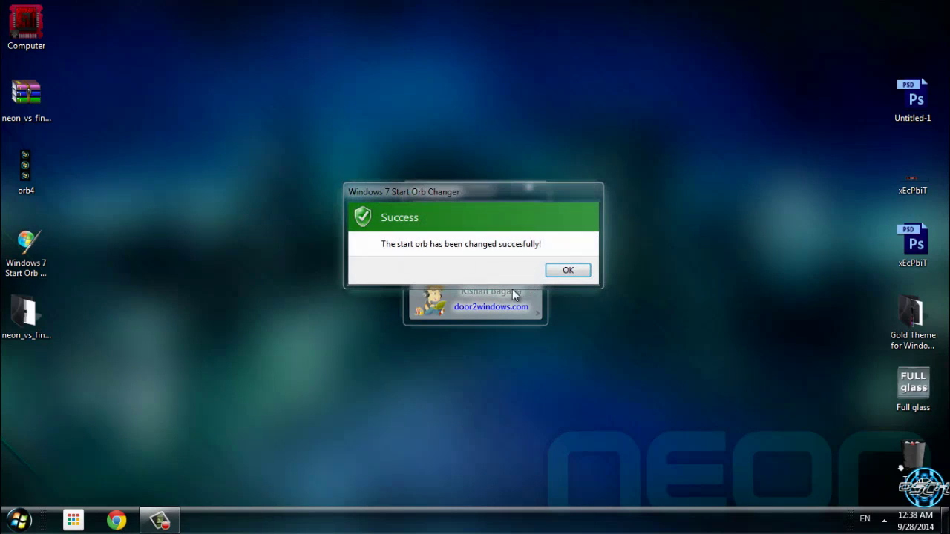
{"action": "left_click_drag", "start_coordinate": [494, 196], "coordinate": [332, 95]}
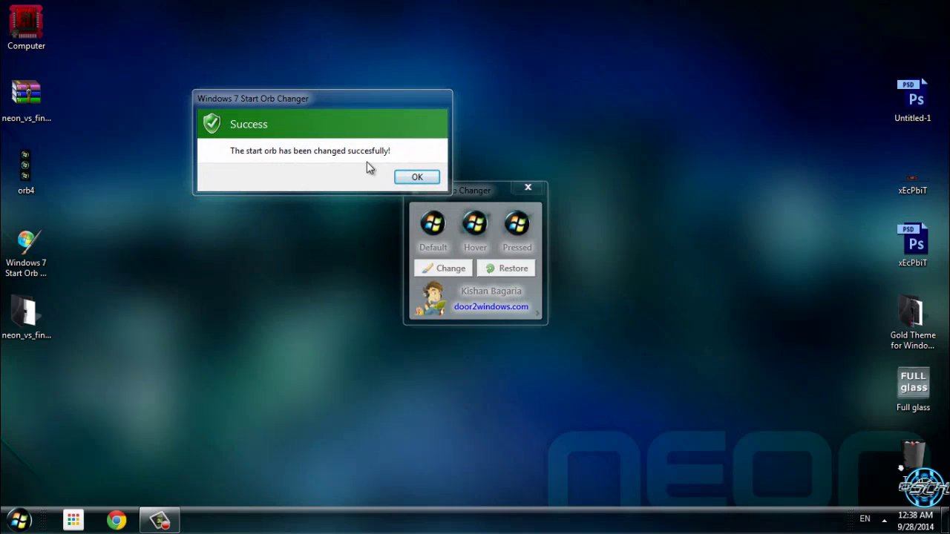
{"action": "left_click", "coordinate": [417, 177]}
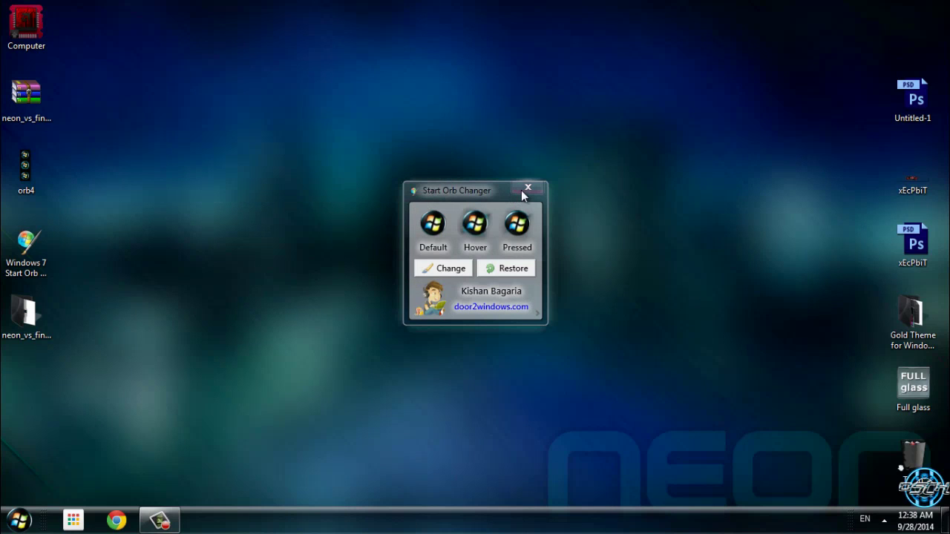
{"action": "left_click", "coordinate": [526, 189]}
{"action": "right_click", "coordinate": [279, 151]}
- Refresh the desktop, then rerun neon vs from the neon_vs_final folder past the security warning
{"action": "left_click", "coordinate": [329, 255]}
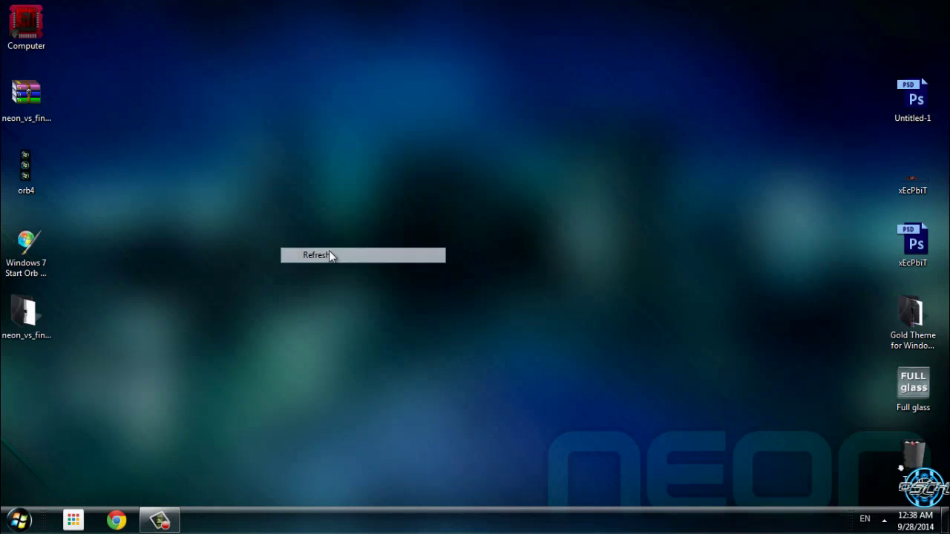
{"action": "left_click", "coordinate": [30, 313]}
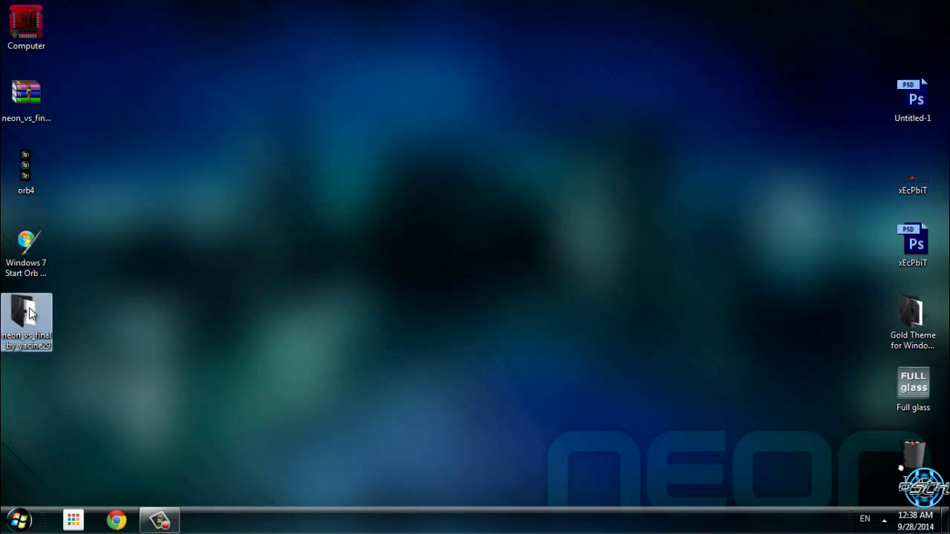
{"action": "double_click", "coordinate": [32, 344]}
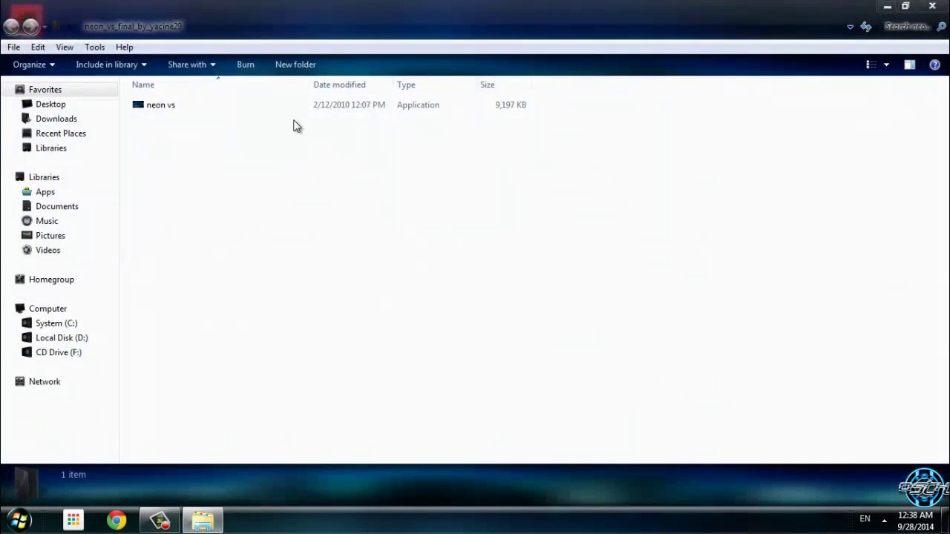
{"action": "double_click", "coordinate": [288, 109]}
{"action": "left_click", "coordinate": [518, 272]}
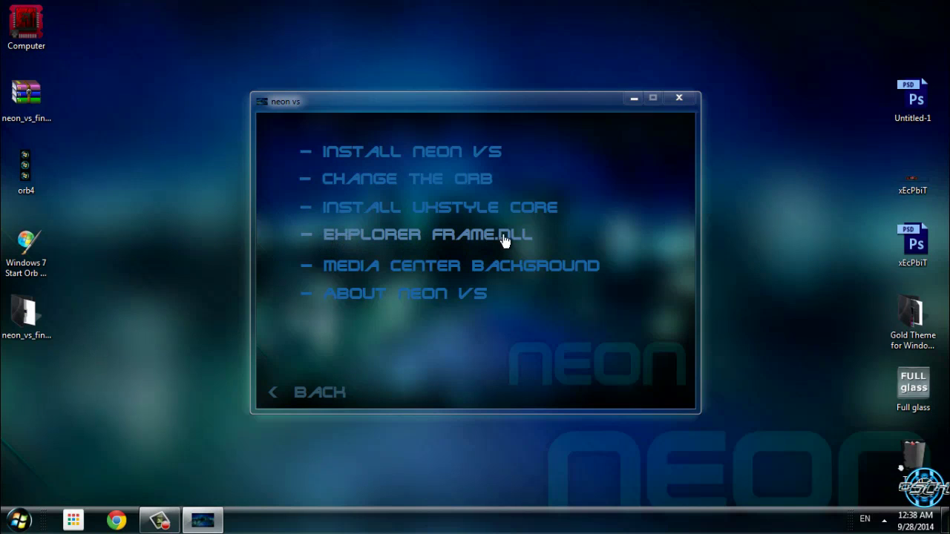
- Close the neon vs window and answer 'This program installed correctly' in the compatibility prompt
{"action": "left_click_drag", "start_coordinate": [460, 111], "coordinate": [472, 91]}
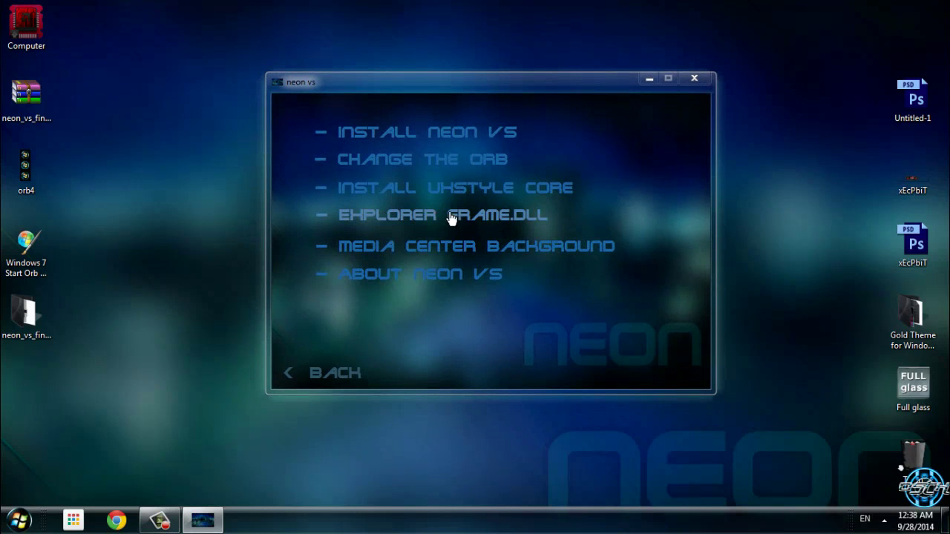
{"action": "mouse_move", "coordinate": [521, 88]}
{"action": "left_mouse_down"}
{"action": "mouse_move", "coordinate": [536, 65]}
{"action": "mouse_move", "coordinate": [535, 80]}
{"action": "mouse_move", "coordinate": [557, 76]}
{"action": "mouse_move", "coordinate": [510, 75]}
{"action": "left_mouse_up"}
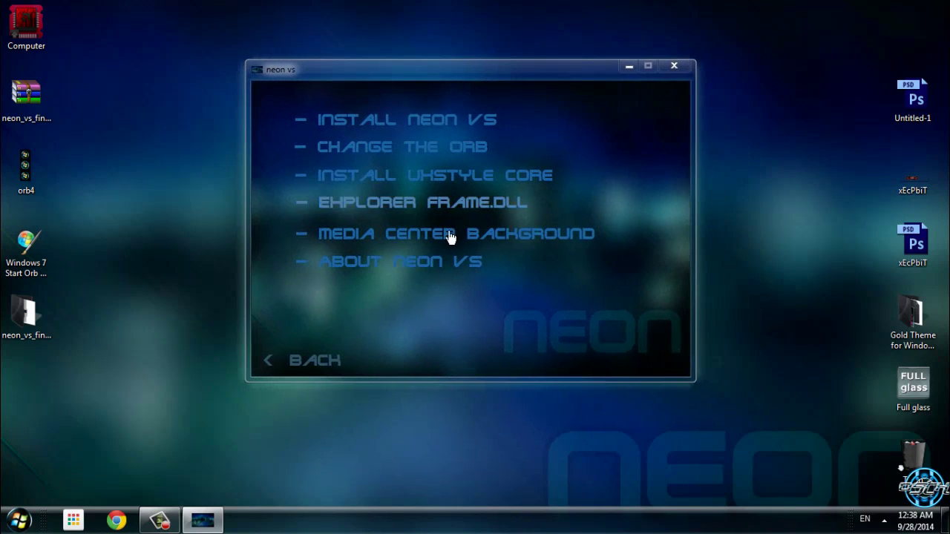
{"action": "left_click_drag", "start_coordinate": [569, 70], "coordinate": [579, 61]}
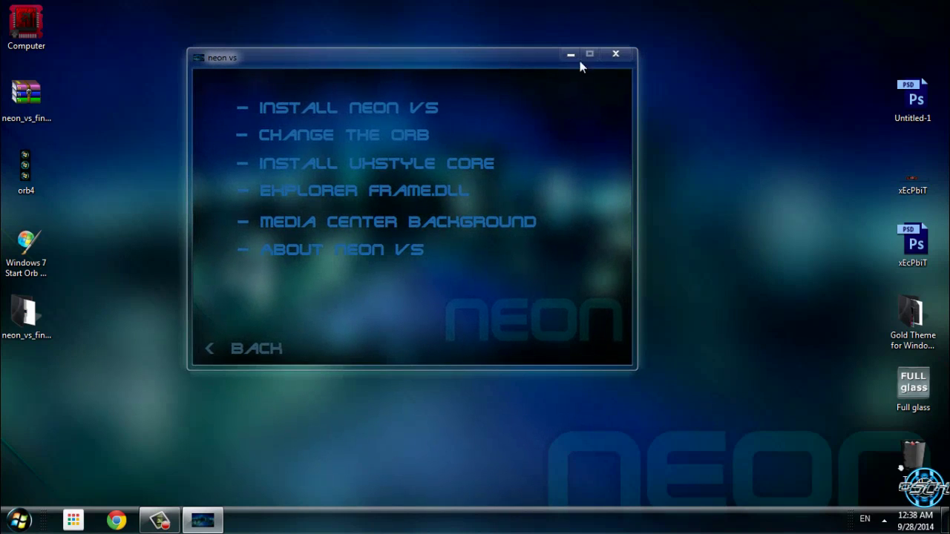
{"action": "left_click", "coordinate": [622, 60]}
{"action": "right_click", "coordinate": [314, 175]}
{"action": "left_click", "coordinate": [345, 277]}
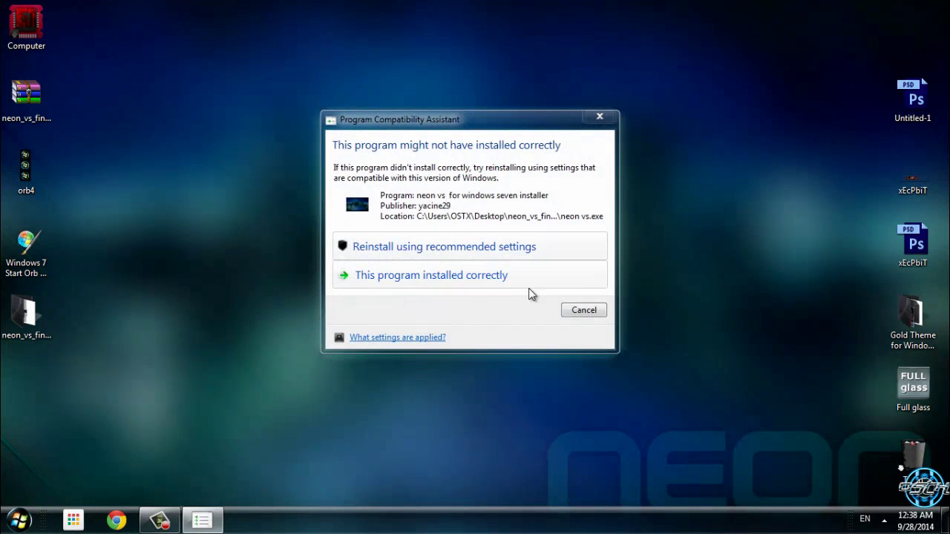
{"action": "left_click", "coordinate": [472, 284]}
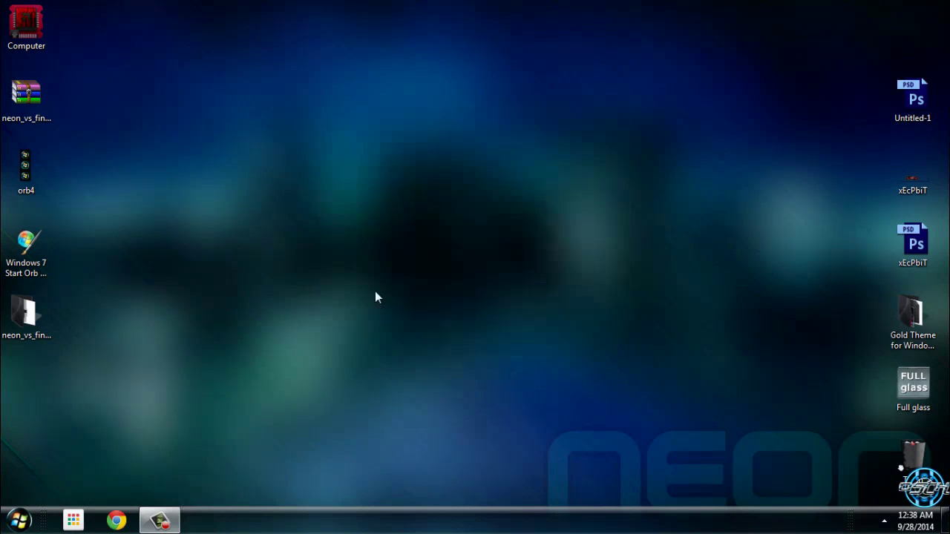
- Verify the neon vs wallpaper is set to Fill in Personalization, close it, and bring up the Start menu
{"action": "right_click", "coordinate": [307, 335]}
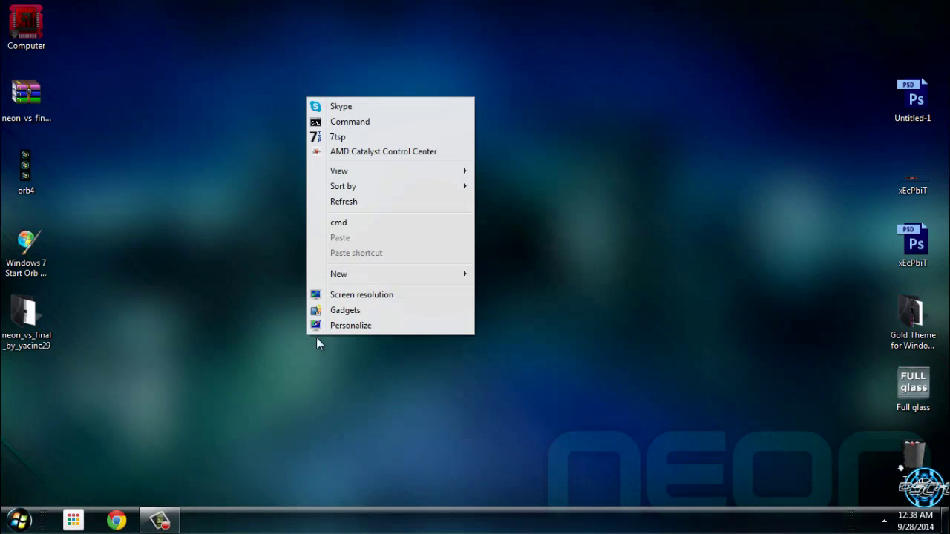
{"action": "left_click", "coordinate": [354, 327]}
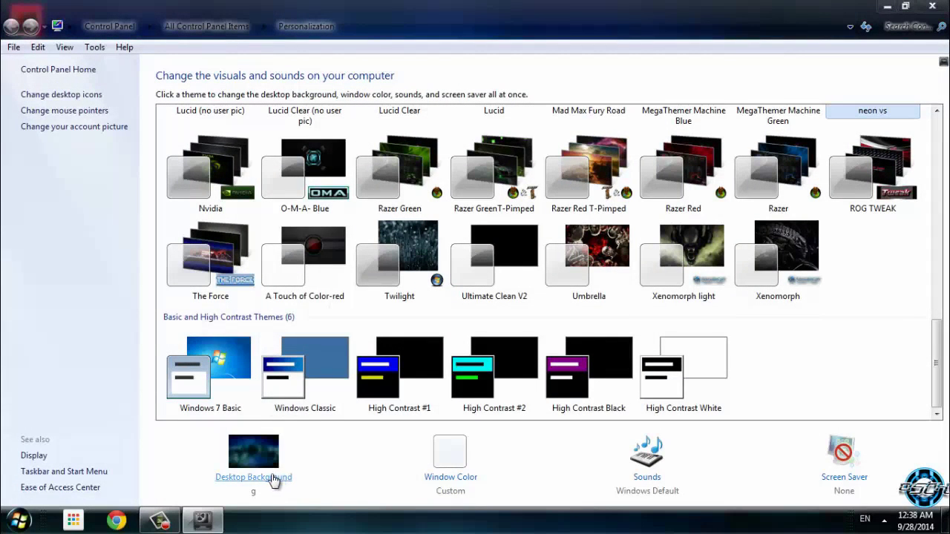
{"action": "left_click", "coordinate": [273, 478]}
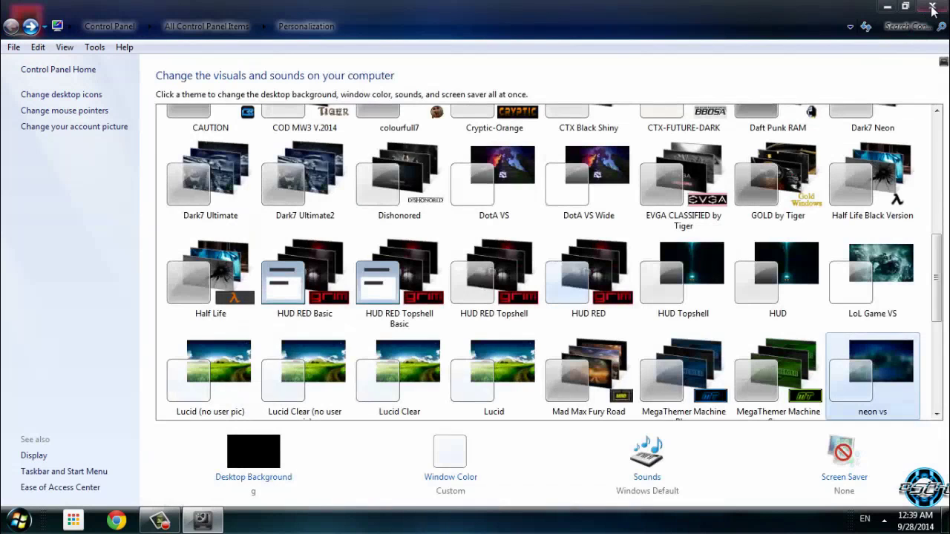
{"action": "left_click", "coordinate": [929, 7]}
{"action": "key", "text": "super"}
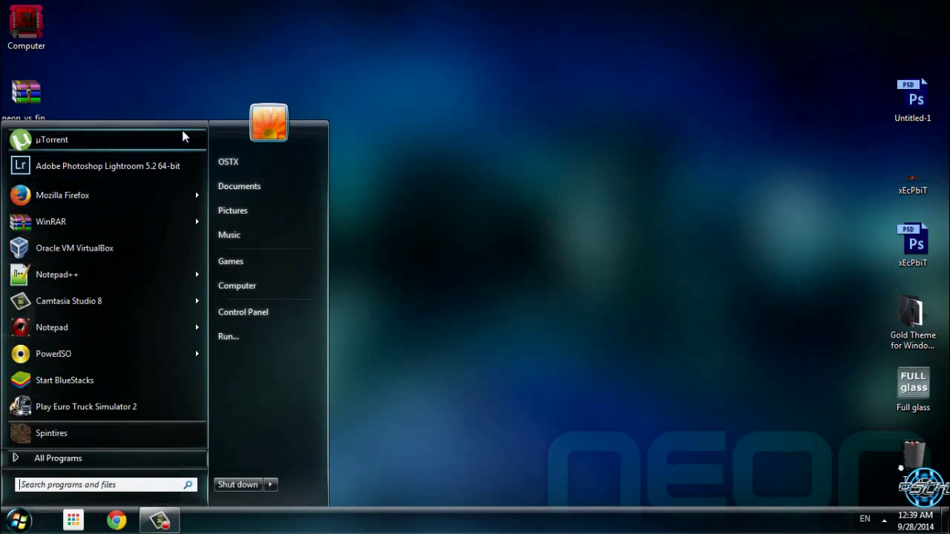
- Show the Neon-styled Computer window with the System (C:) drive selected and restored, then close it
{"action": "left_click", "coordinate": [272, 285]}
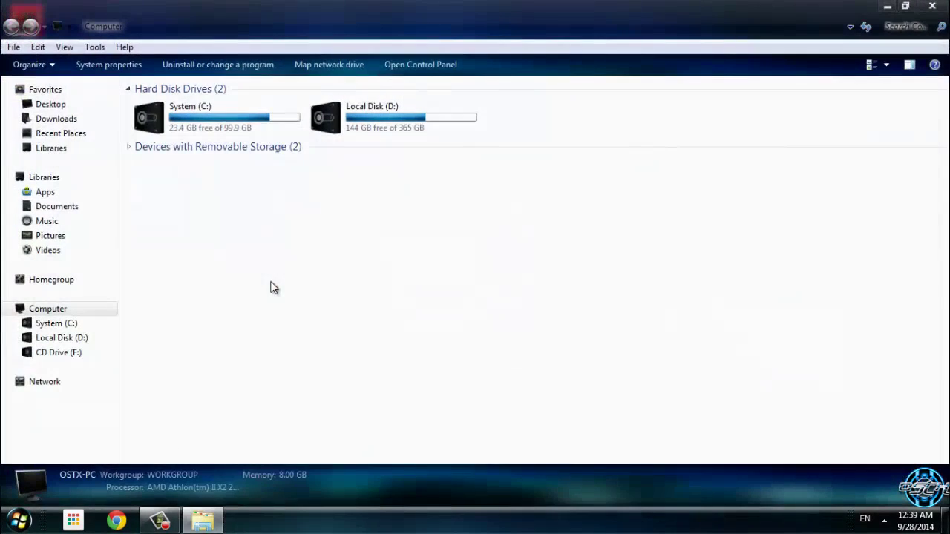
{"action": "left_click", "coordinate": [248, 130]}
{"action": "left_click_drag", "start_coordinate": [367, 4], "coordinate": [512, 47]}
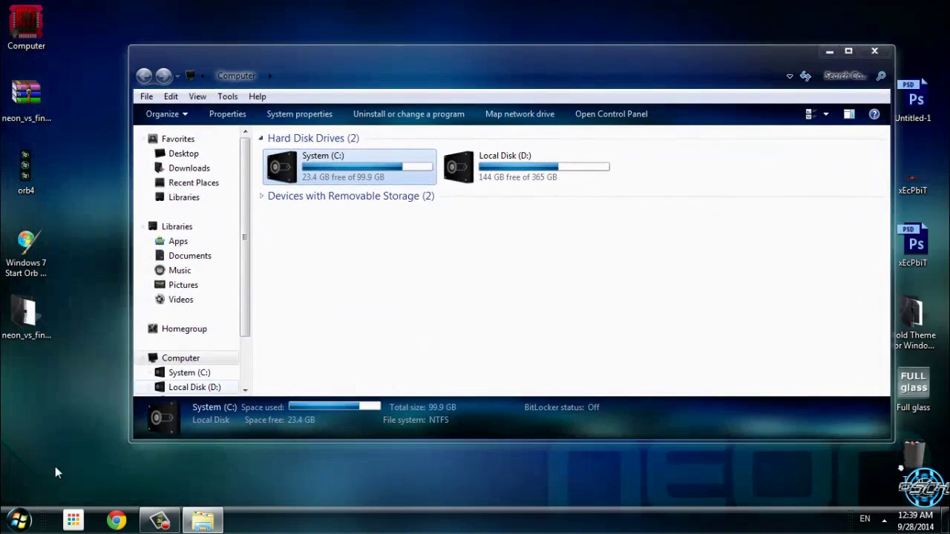
{"action": "left_click", "coordinate": [20, 520]}
{"action": "left_click", "coordinate": [701, 229]}
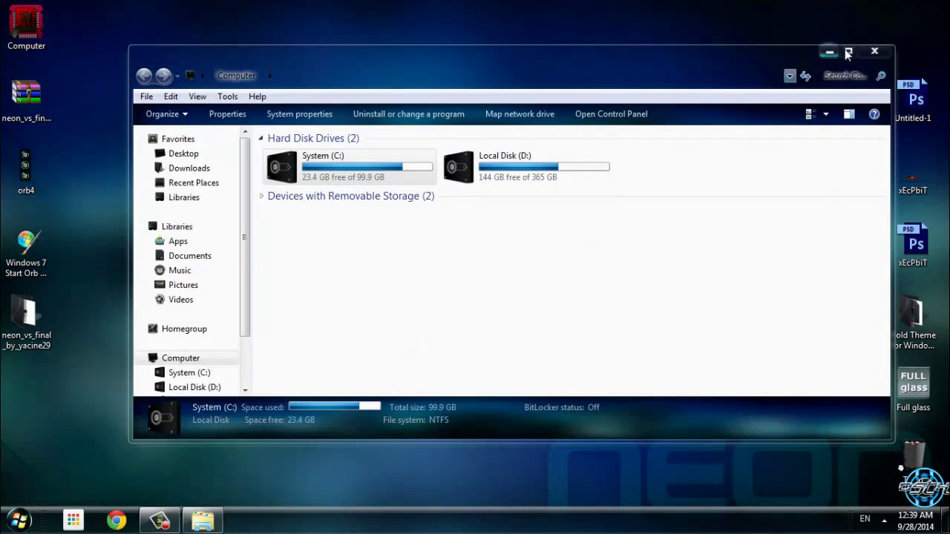
{"action": "left_click", "coordinate": [869, 52]}
- Open Computer's Properties from the Start menu to view system properties
{"action": "left_click", "coordinate": [20, 520]}
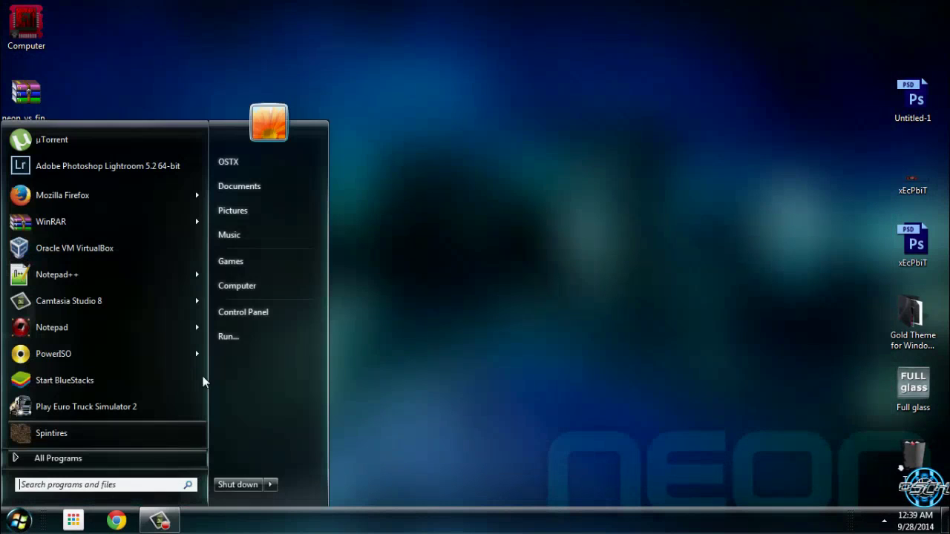
{"action": "right_click", "coordinate": [293, 283]}
{"action": "left_click", "coordinate": [411, 412]}
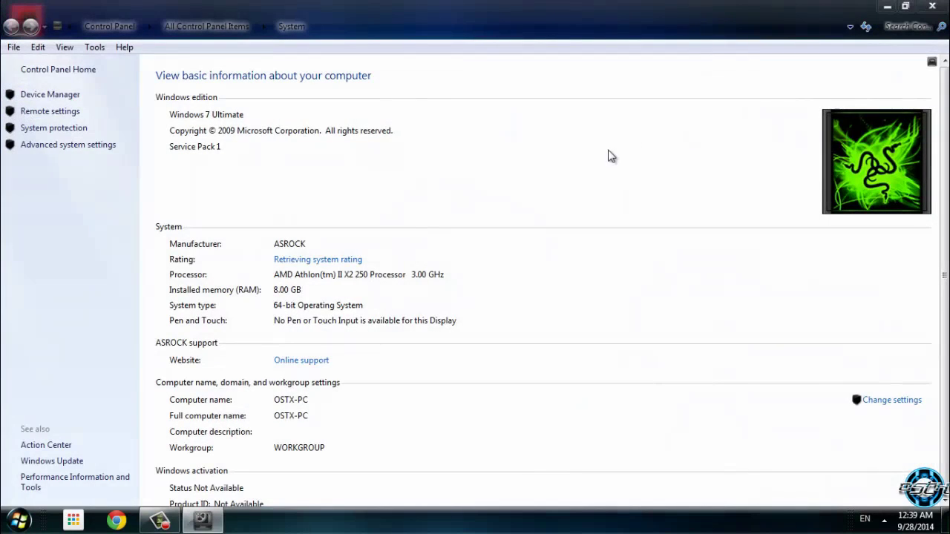
- Restore the System page showing Windows 7 Ultimate SP1 to a smaller window, then close it
{"action": "double_click", "coordinate": [594, 7]}
{"action": "left_click", "coordinate": [811, 37]}
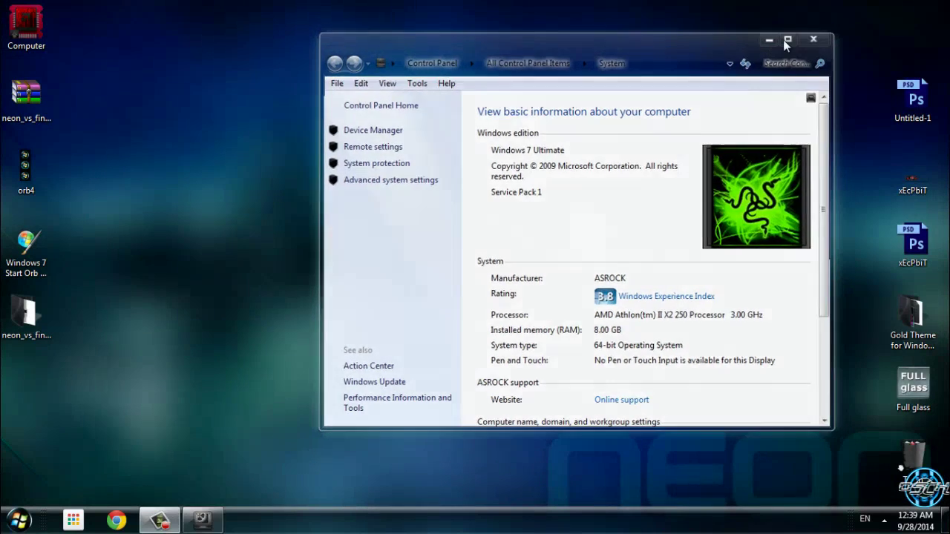